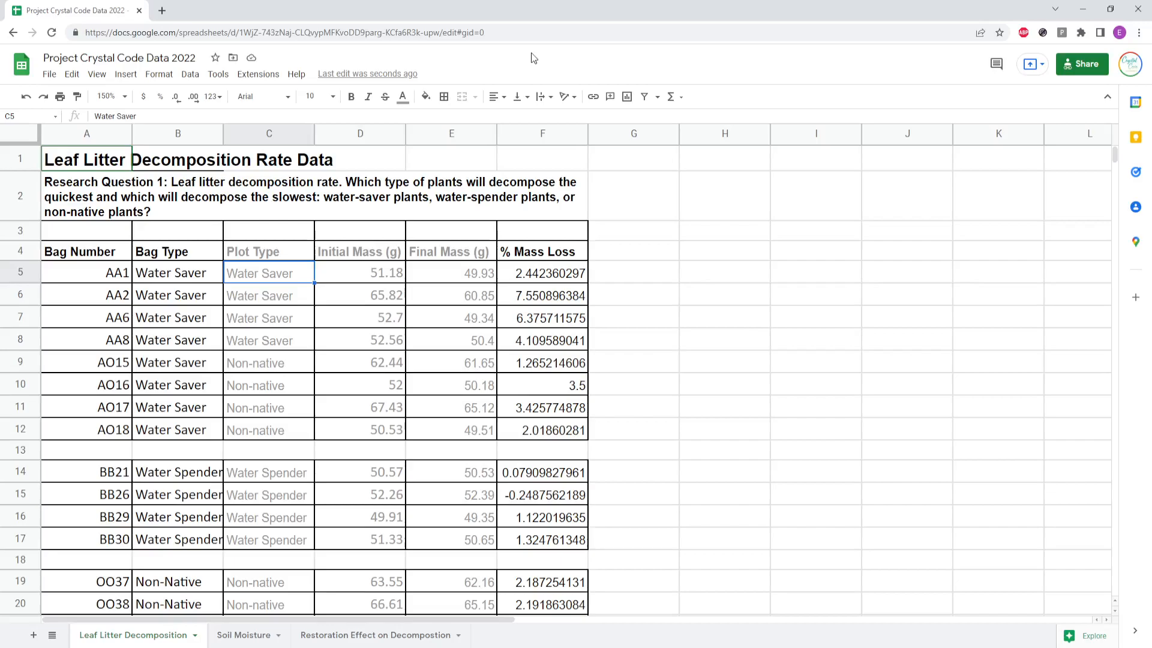
Step: Examine the sheet title, the research question and the Bag Type groupings on the Leaf Litter Decomposition sheet
{"action": "left_click", "coordinate": [126, 161]}
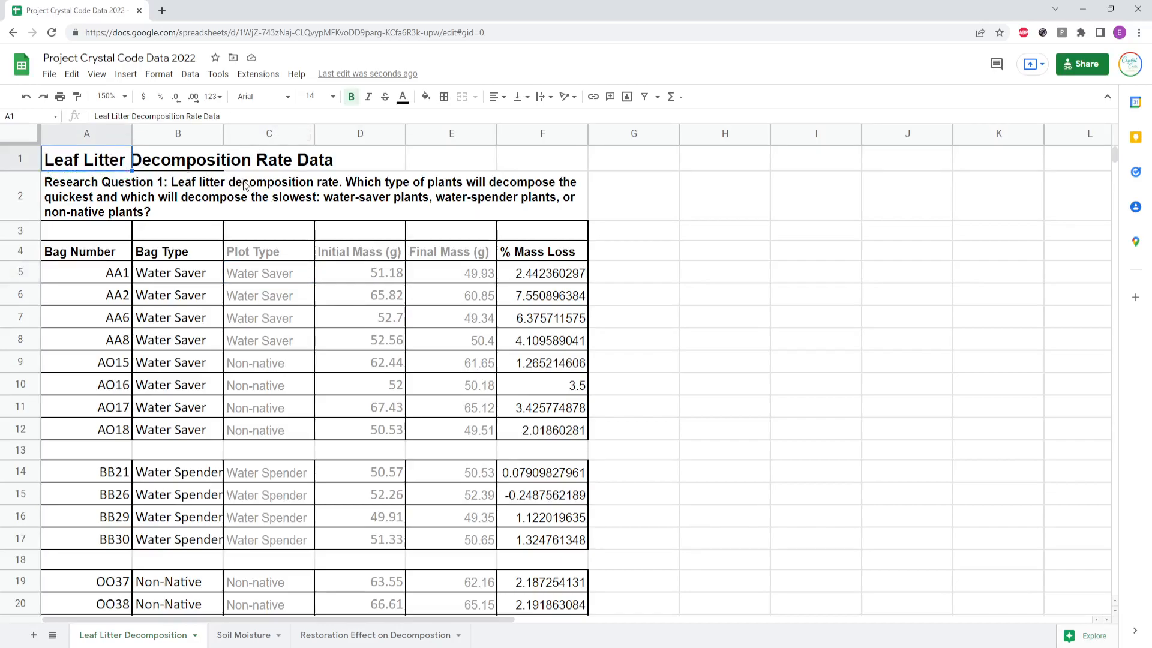
{"action": "left_click", "coordinate": [123, 203]}
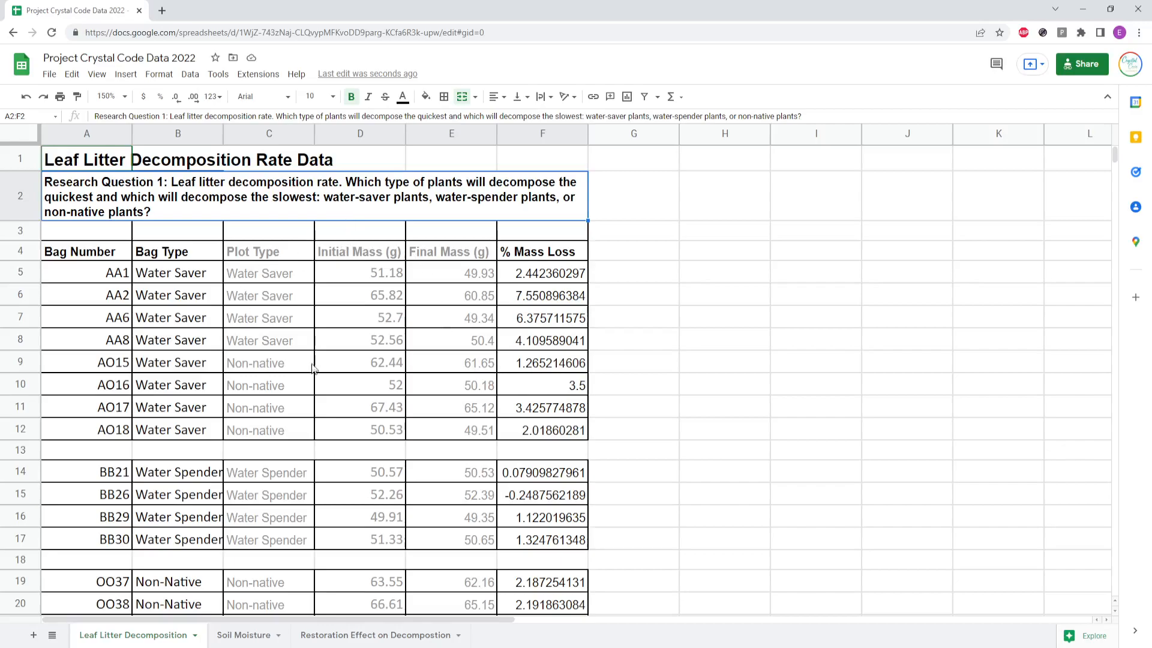
{"action": "left_click", "coordinate": [94, 238]}
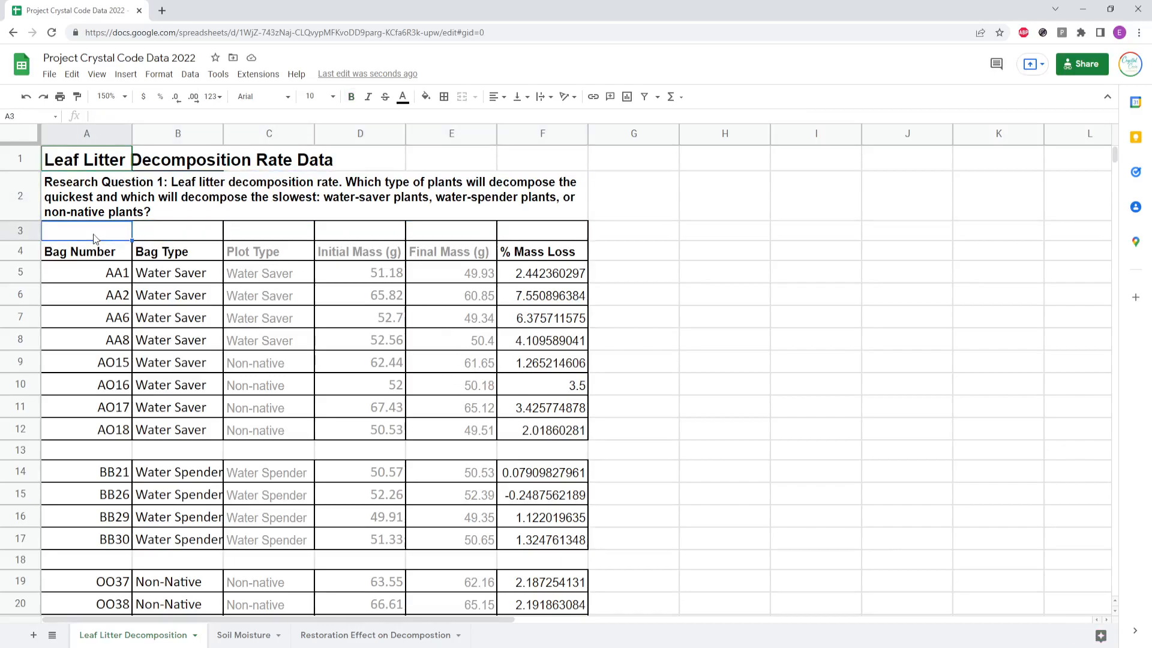
{"action": "left_click", "coordinate": [181, 258]}
{"action": "left_click_drag", "start_coordinate": [180, 276], "coordinate": [168, 437]}
{"action": "left_click", "coordinate": [168, 436]}
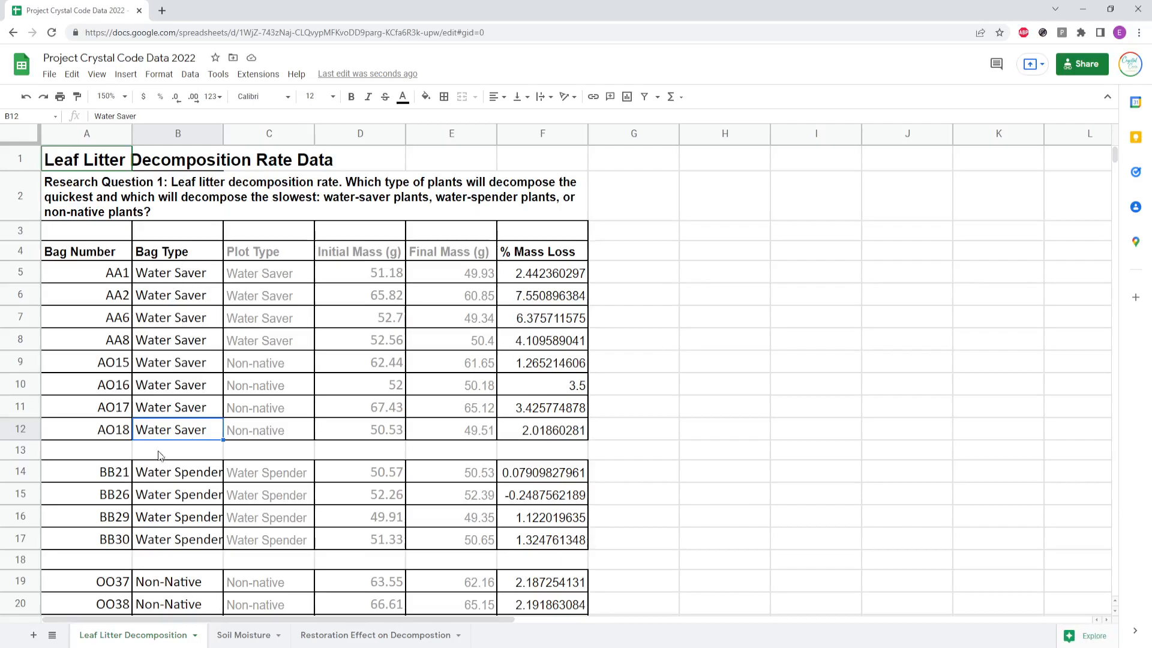
Step: Scroll through the leaf litter data rows to review the water saver, water spender and non-native groups
{"action": "scroll", "coordinate": [189, 426], "scroll_direction": "down", "scroll_amount": 2}
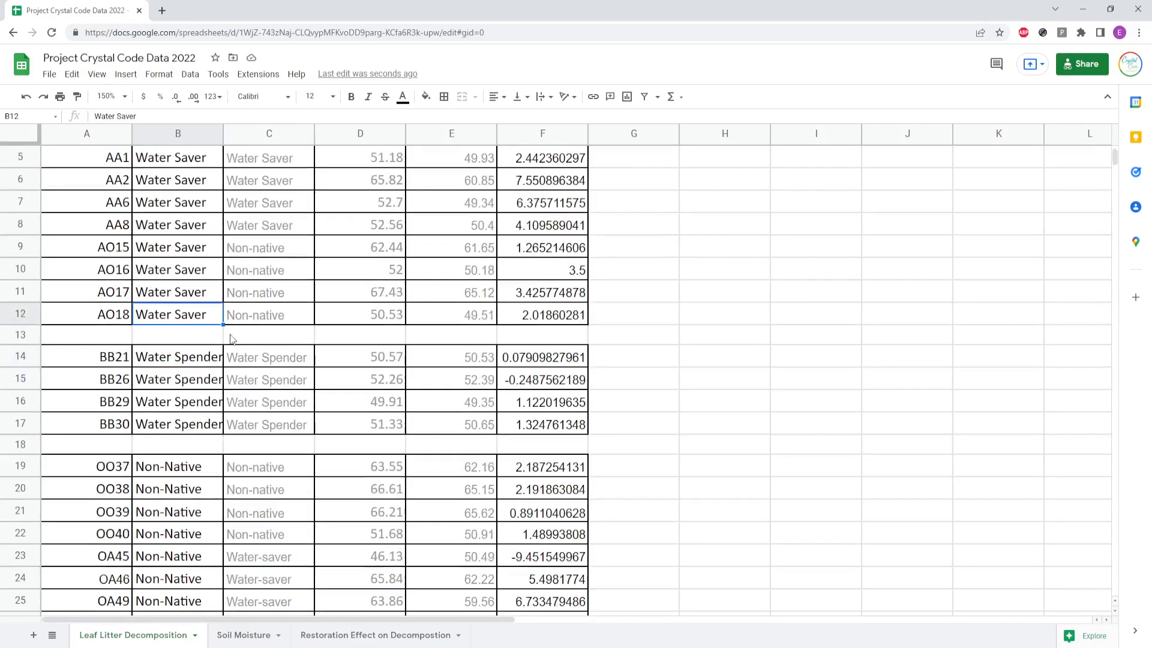
{"action": "scroll", "coordinate": [191, 447], "scroll_direction": "down", "scroll_amount": 3}
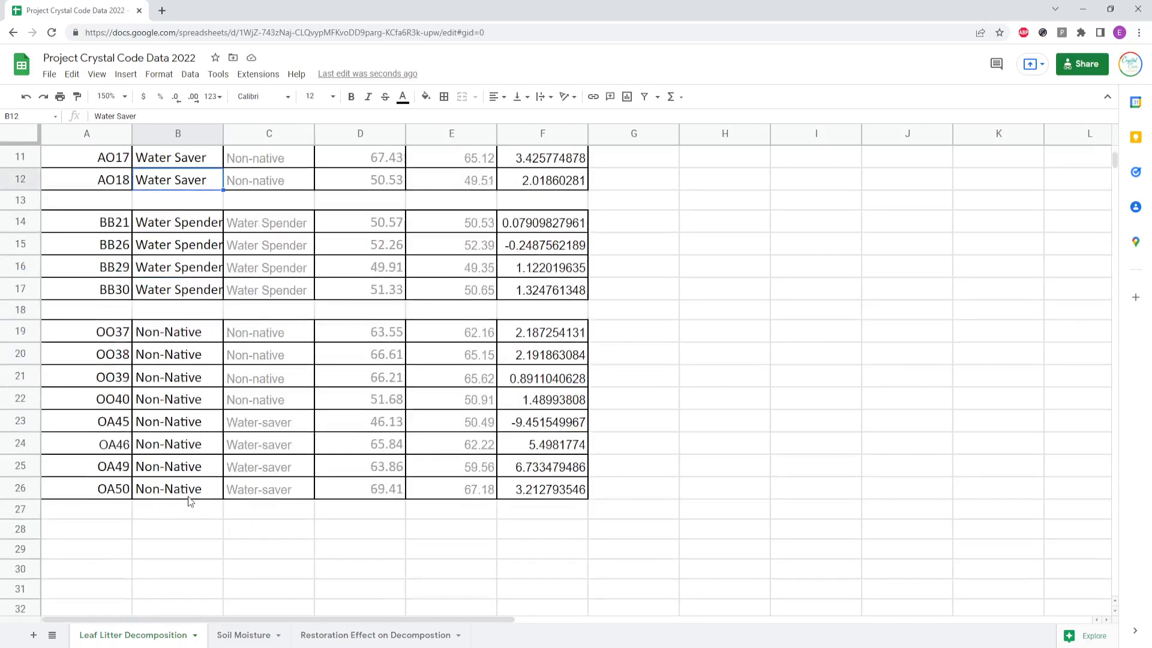
{"action": "scroll", "coordinate": [191, 502], "scroll_direction": "up", "scroll_amount": 5}
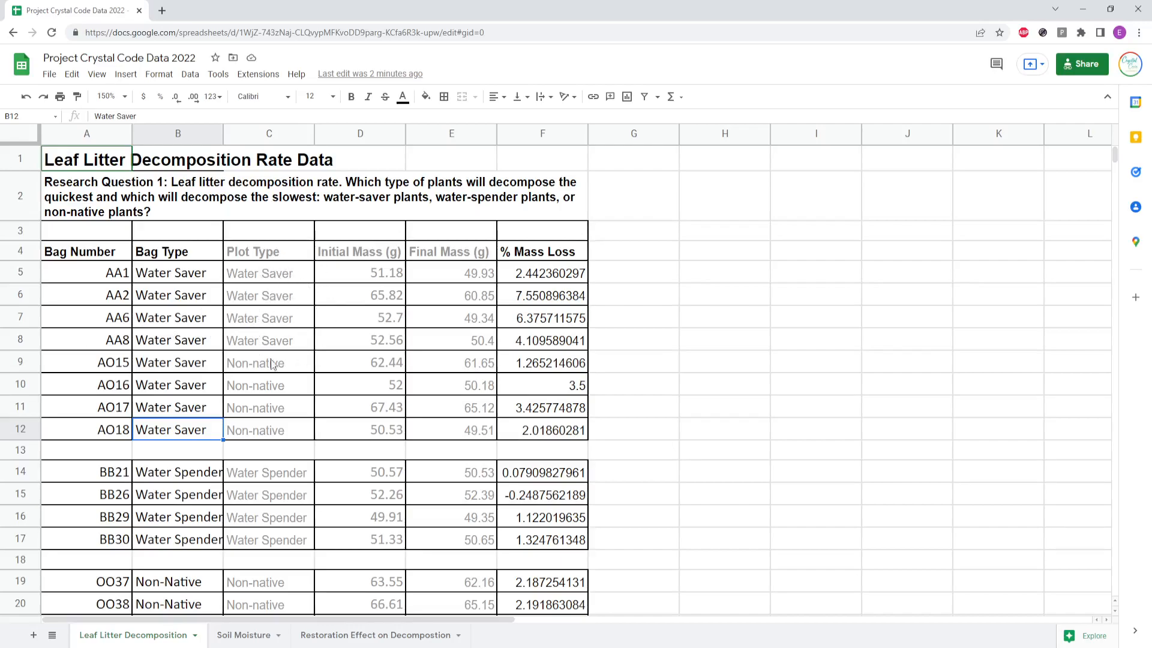
{"action": "scroll", "coordinate": [288, 416], "scroll_direction": "down", "scroll_amount": 1}
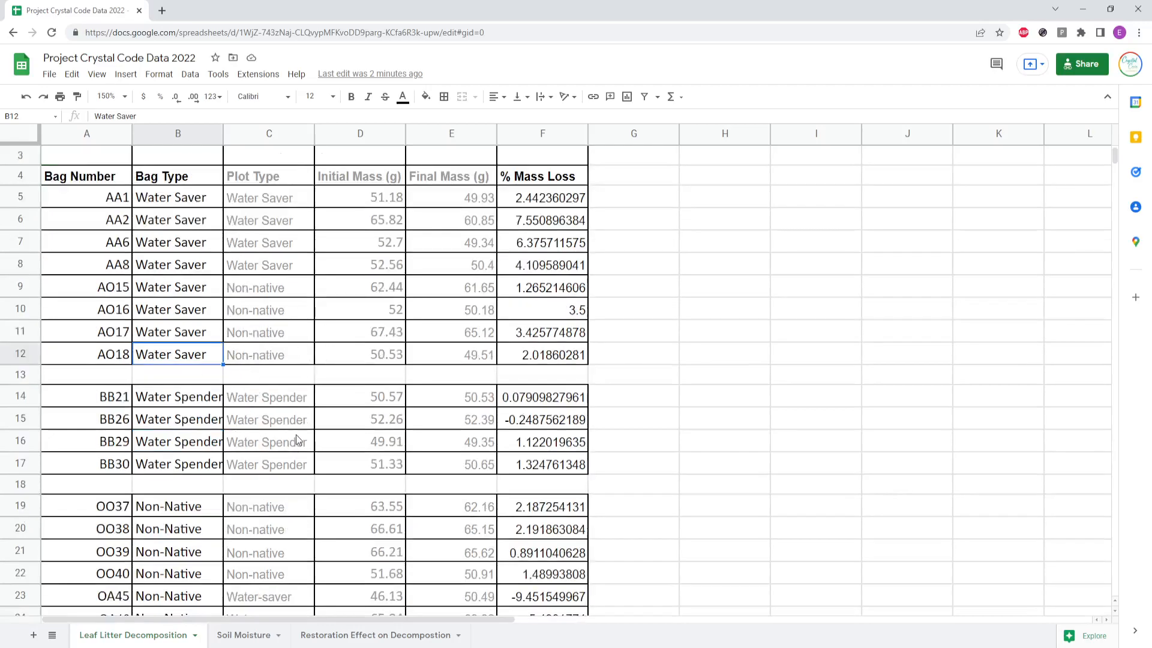
{"action": "scroll", "coordinate": [389, 381], "scroll_direction": "up", "scroll_amount": 1}
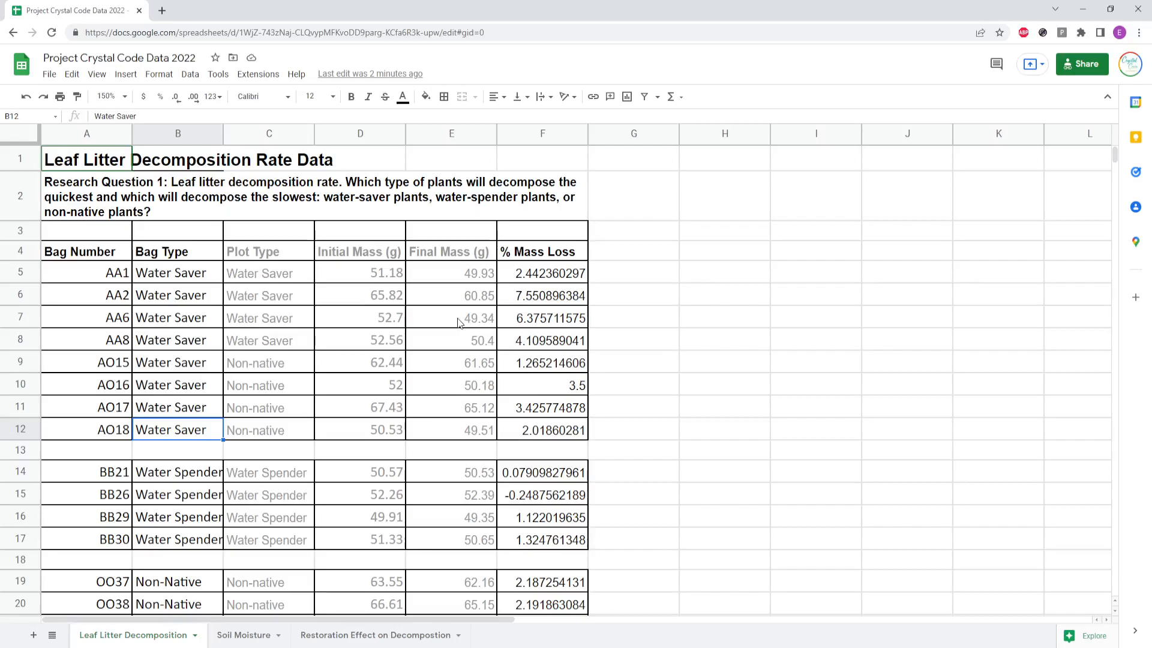
Step: Inspect the % Mass Loss column and the formulas behind its values for several bags
{"action": "left_click", "coordinate": [517, 262]}
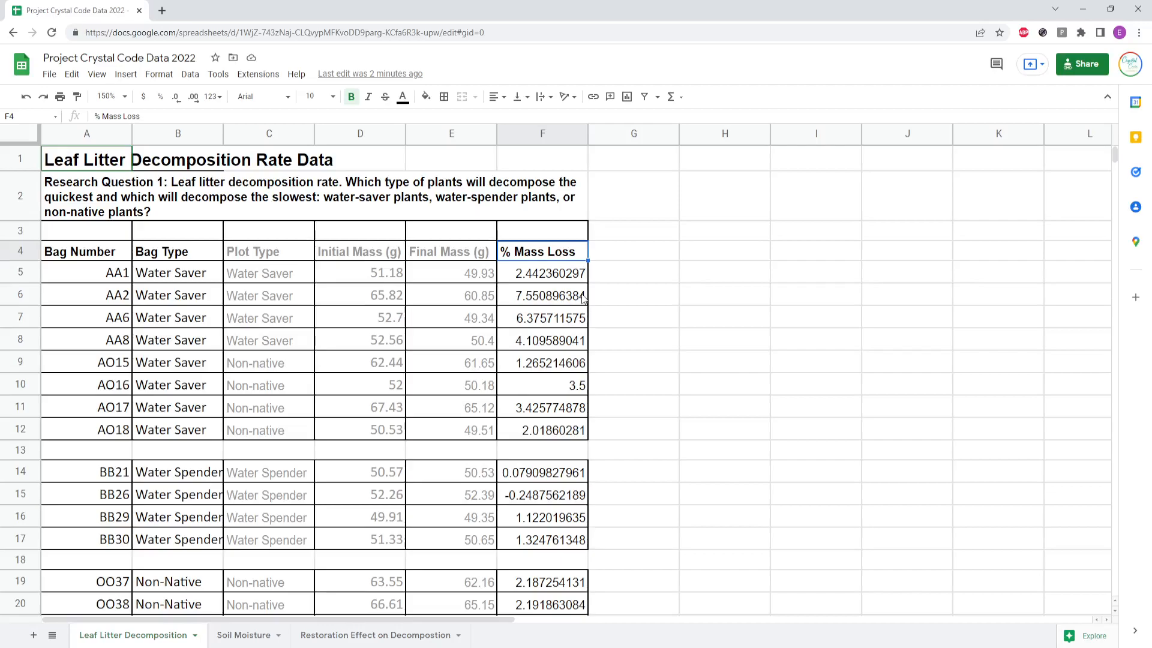
{"action": "left_click", "coordinate": [529, 300]}
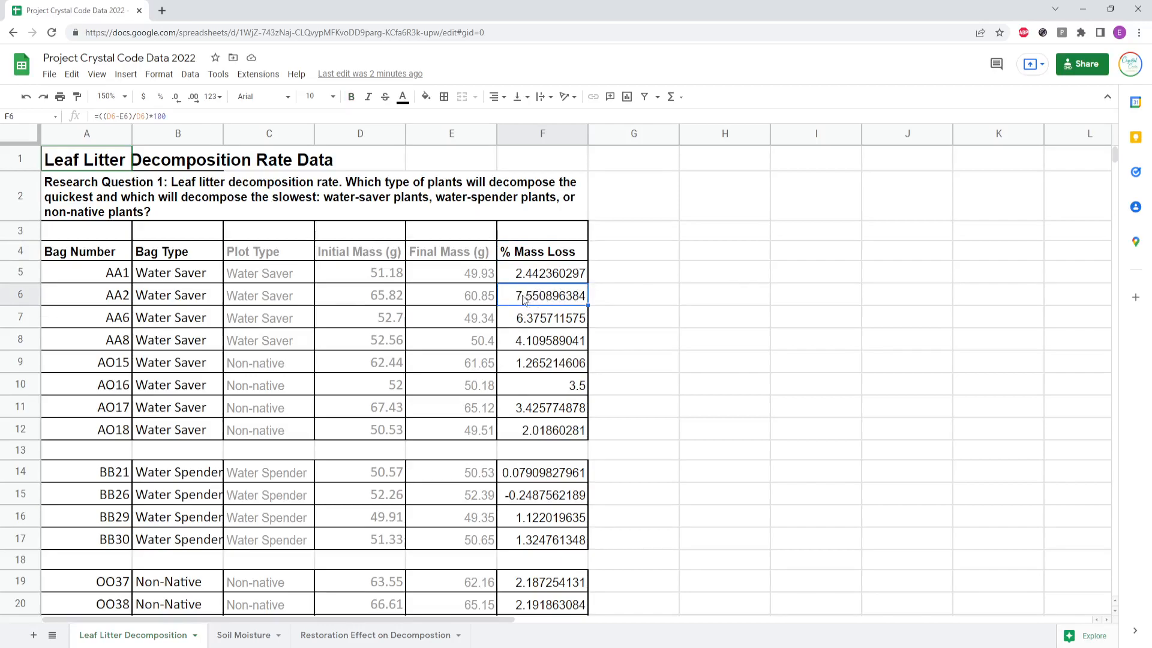
{"action": "scroll", "coordinate": [543, 302], "scroll_direction": "down", "scroll_amount": 2}
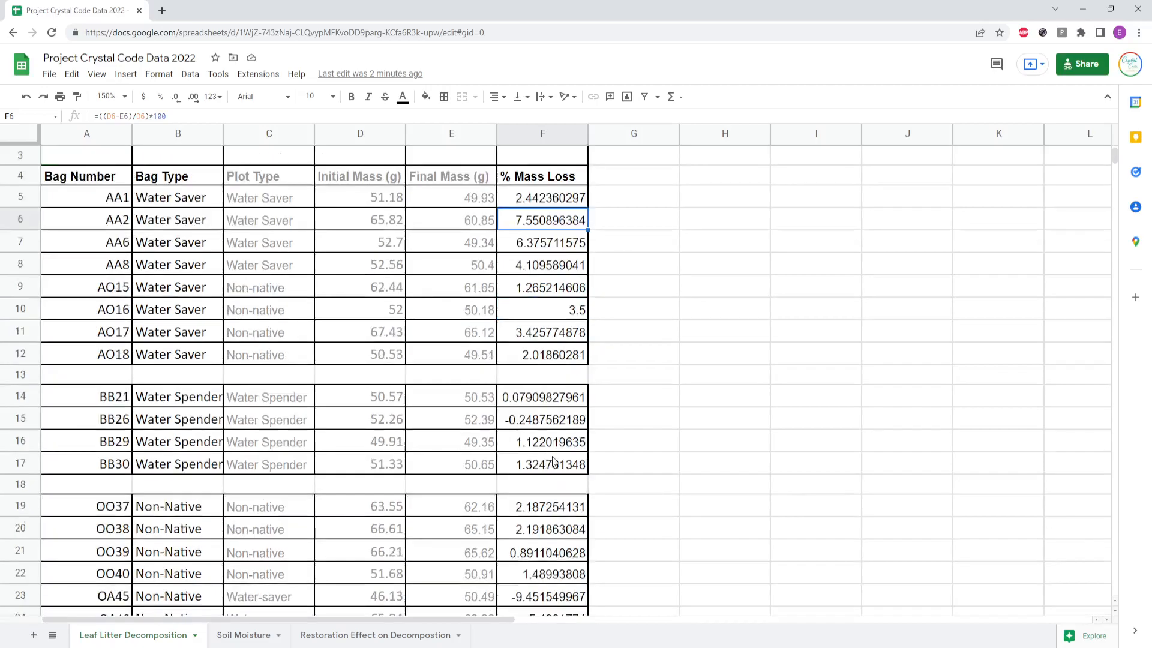
{"action": "left_click", "coordinate": [532, 403]}
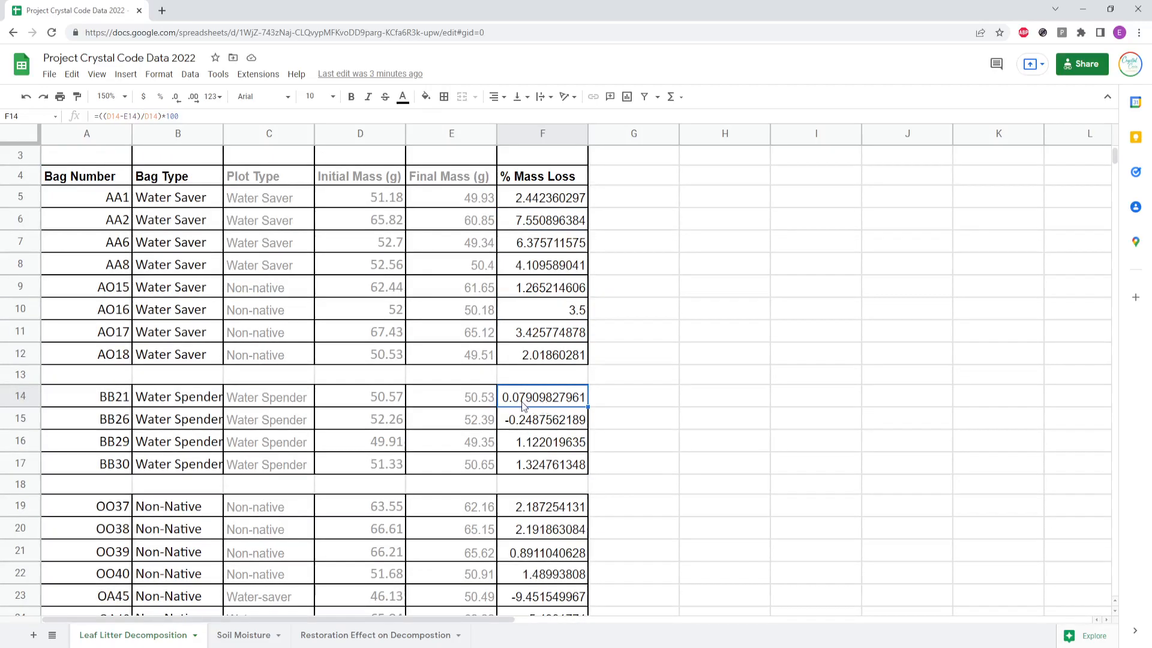
{"action": "scroll", "coordinate": [521, 402], "scroll_direction": "down", "scroll_amount": 2}
{"action": "left_click", "coordinate": [522, 388]}
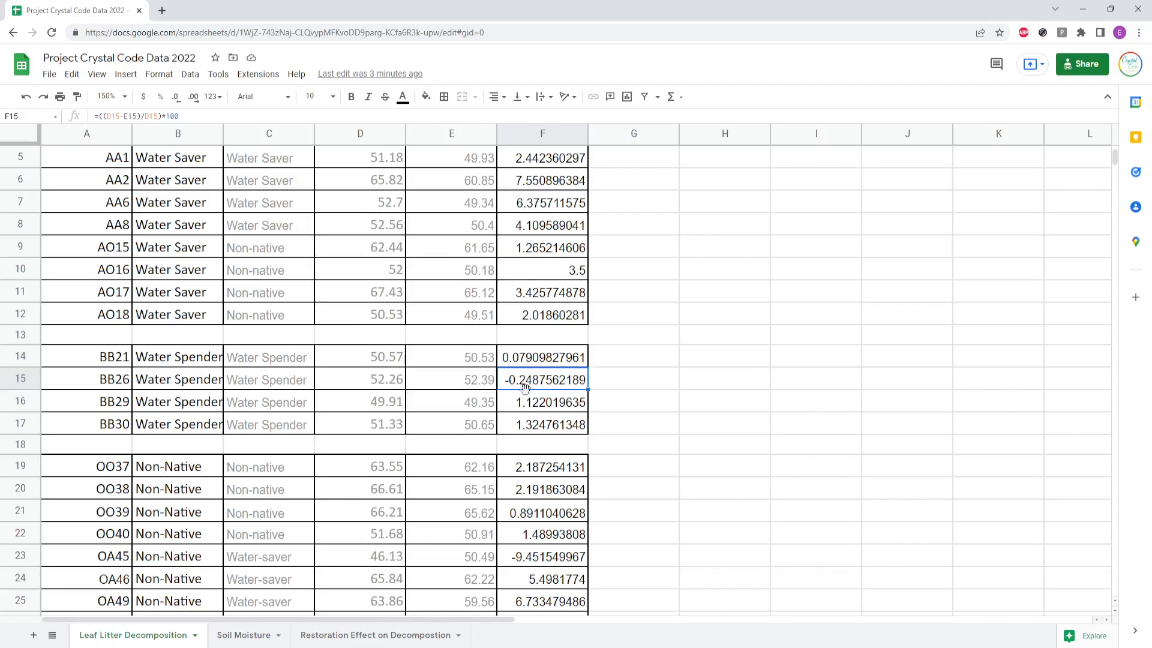
{"action": "scroll", "coordinate": [525, 388], "scroll_direction": "up", "scroll_amount": 1}
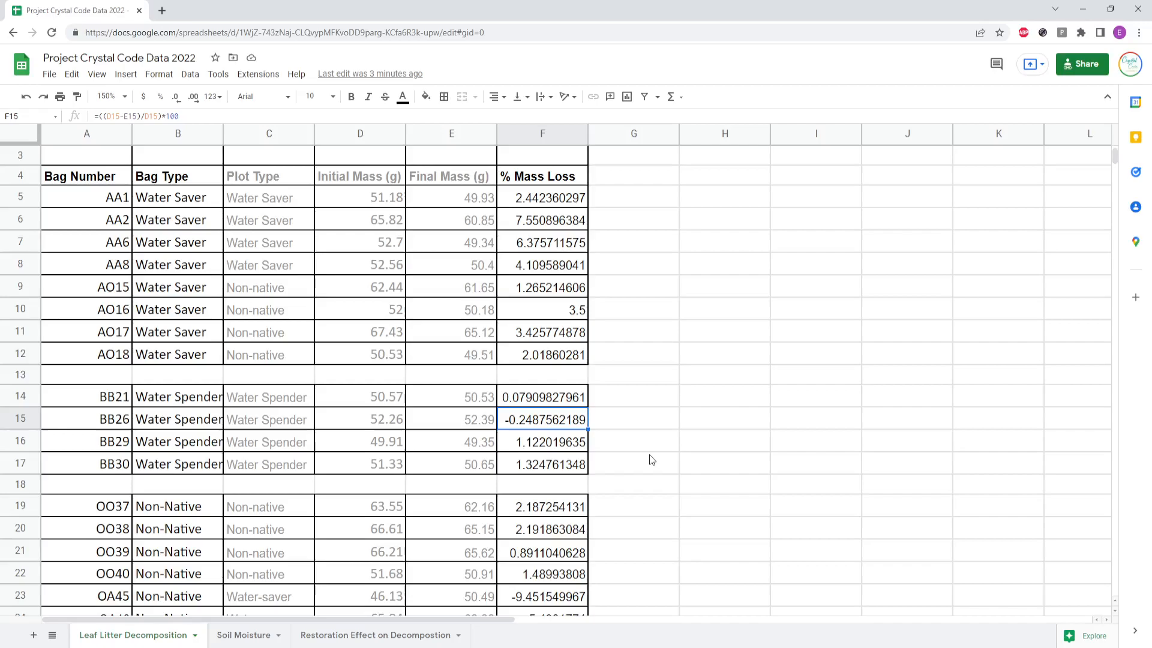
{"action": "scroll", "coordinate": [649, 455], "scroll_direction": "up", "scroll_amount": 1}
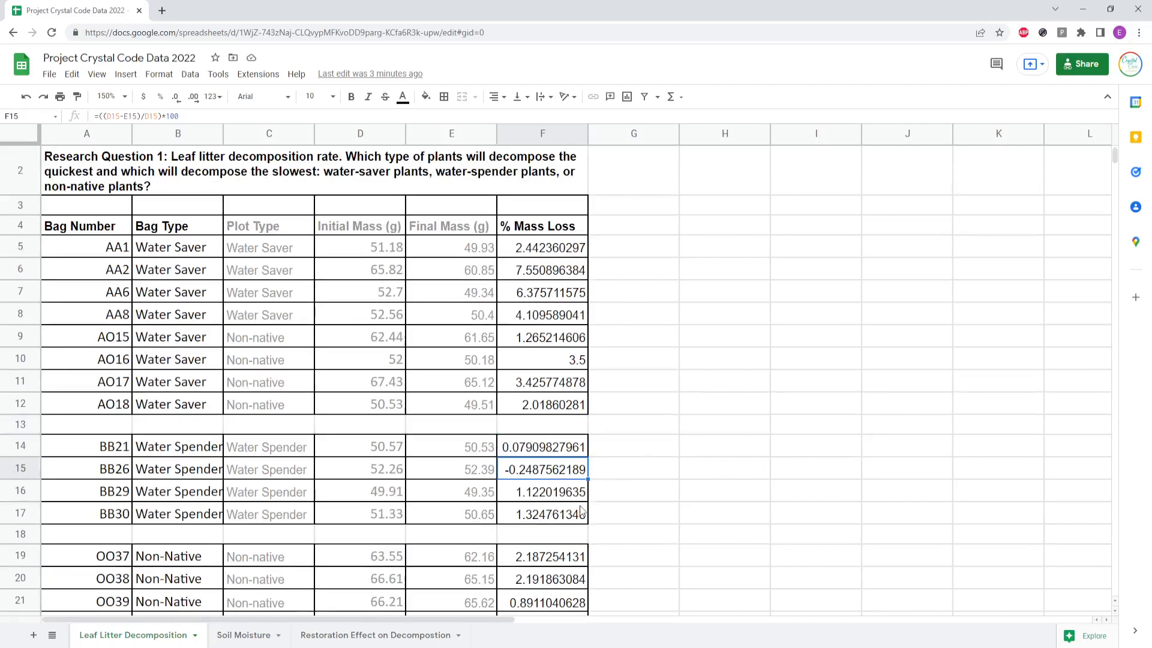
Step: Open the Soil Moisture sheet and review its research question and soil moisture values by plant type
{"action": "left_click", "coordinate": [236, 638]}
{"action": "left_click", "coordinate": [233, 215]}
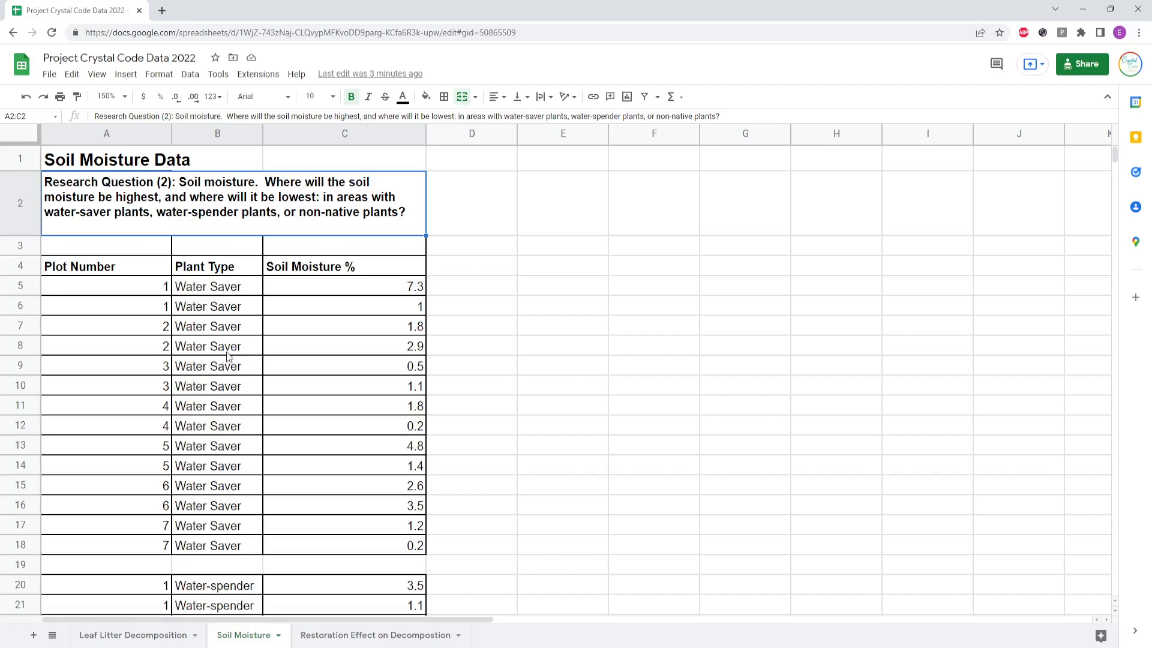
{"action": "scroll", "coordinate": [220, 503], "scroll_direction": "down", "scroll_amount": 10}
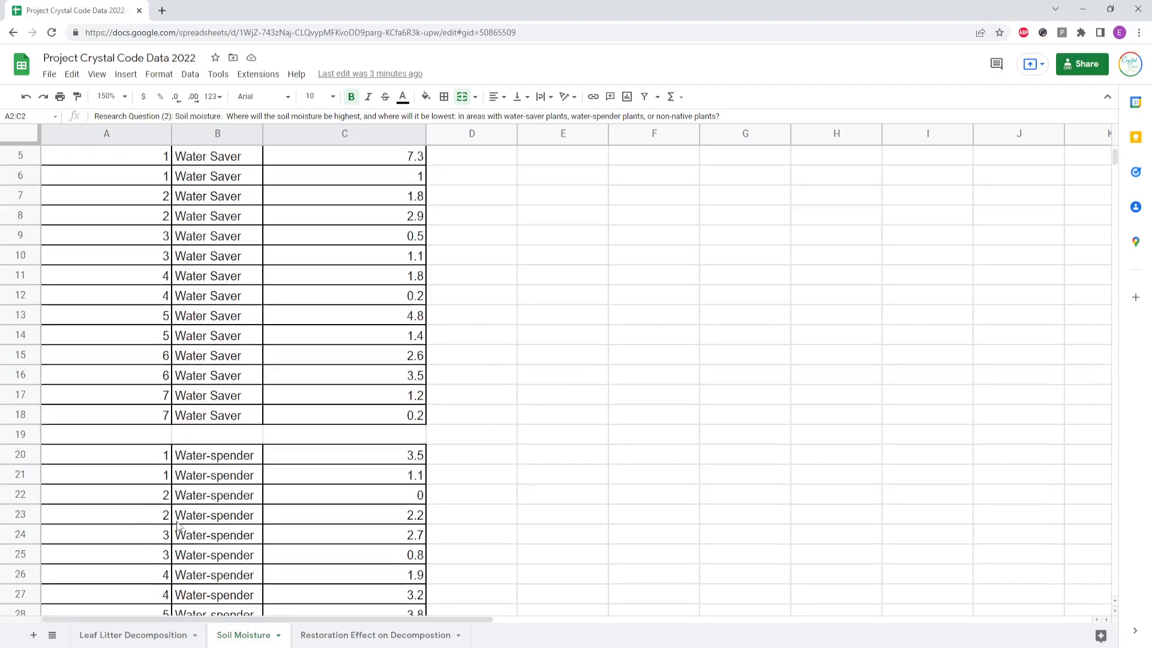
{"action": "scroll", "coordinate": [247, 385], "scroll_direction": "up", "scroll_amount": 10}
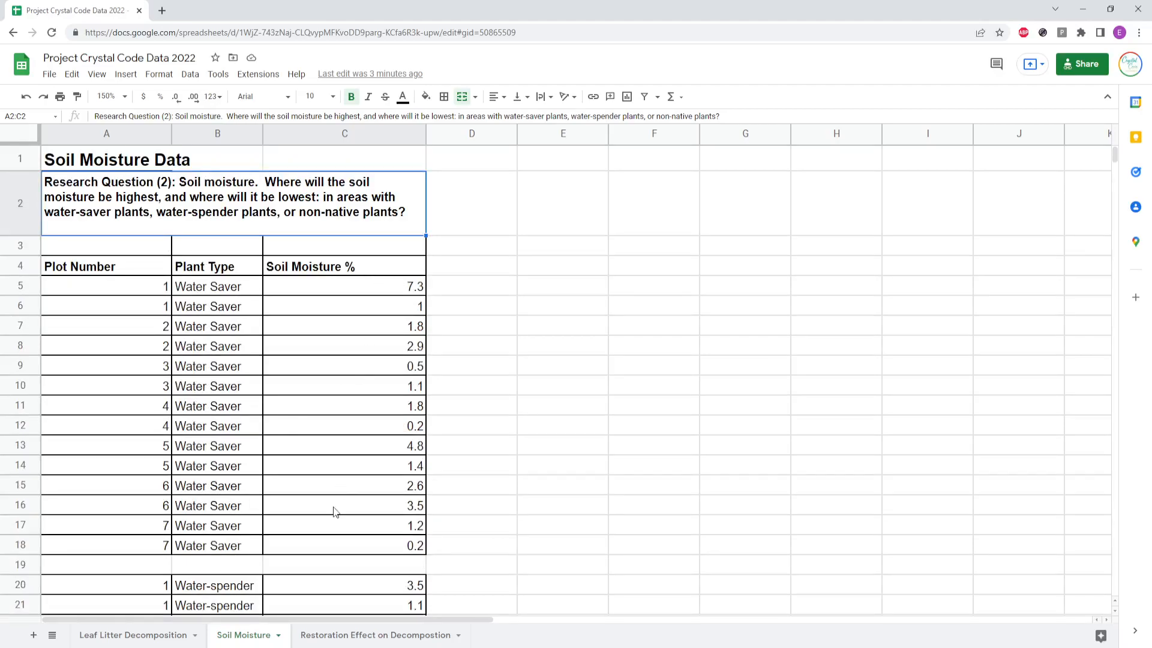
Step: Open the Restoration Effect on Decomposition sheet and scroll through its restored and unrestored plot data
{"action": "left_click", "coordinate": [346, 636]}
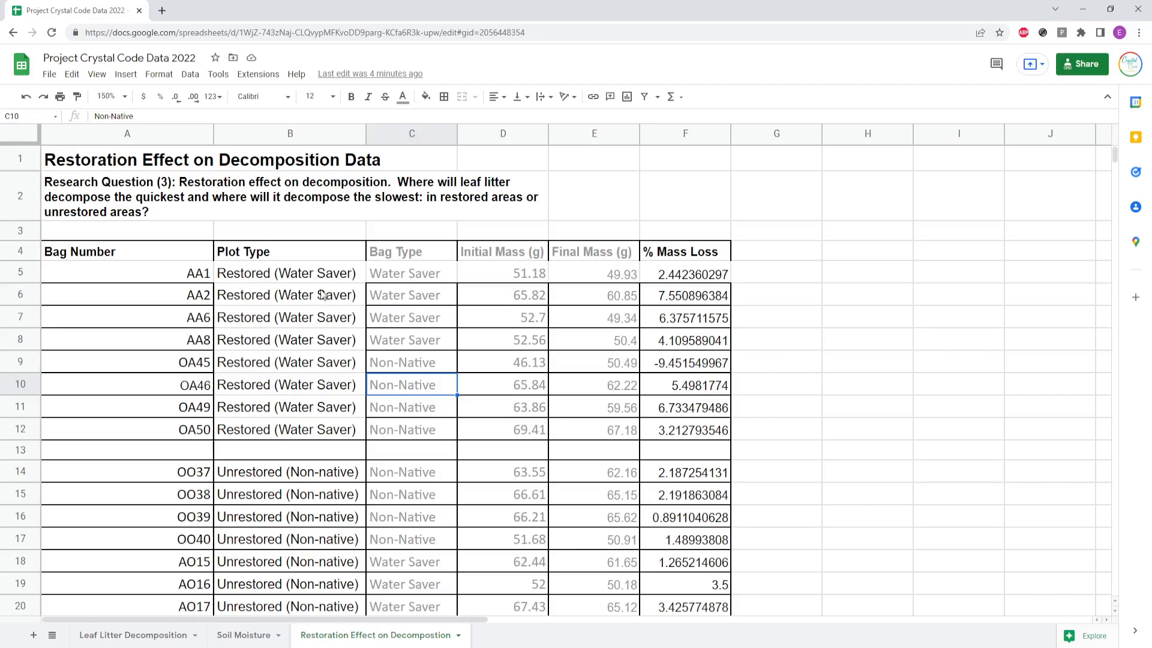
{"action": "scroll", "coordinate": [321, 424], "scroll_direction": "down", "scroll_amount": 3}
{"action": "scroll", "coordinate": [324, 418], "scroll_direction": "up", "scroll_amount": 3}
{"action": "scroll", "coordinate": [264, 487], "scroll_direction": "down", "scroll_amount": 1}
{"action": "scroll", "coordinate": [258, 504], "scroll_direction": "up", "scroll_amount": 1}
Step: Return to the Leaf Litter Decomposition sheet and inspect the % Mass Loss formulas for bags AA2 and BB21
{"action": "left_click", "coordinate": [110, 637]}
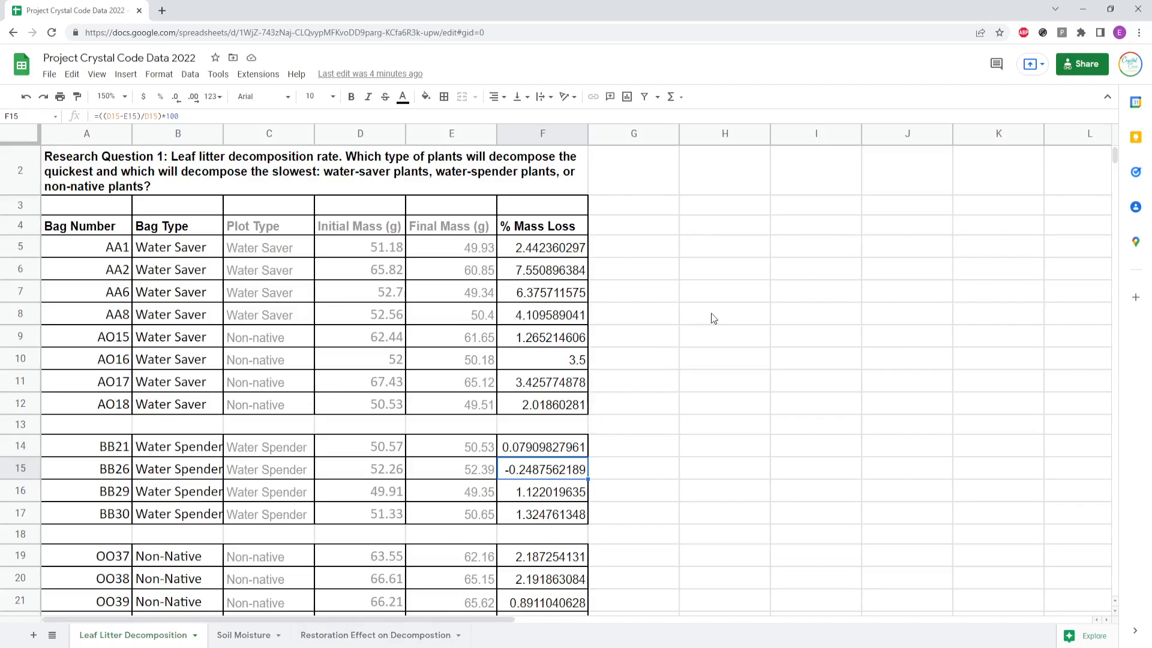
{"action": "left_click", "coordinate": [522, 276]}
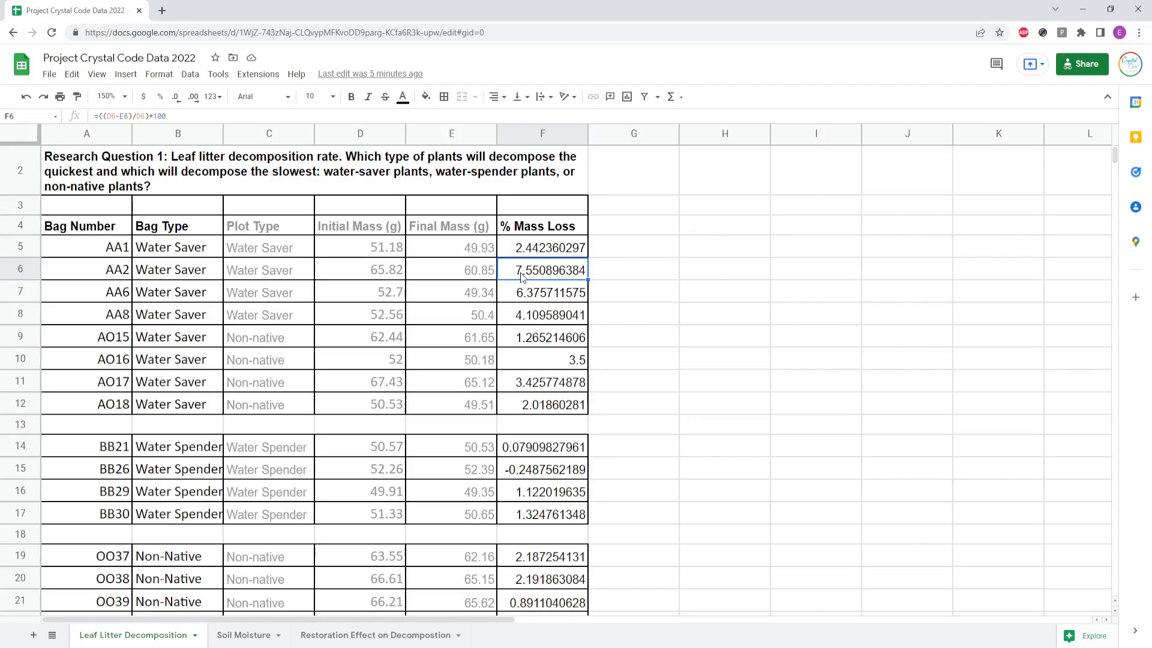
{"action": "left_click", "coordinate": [510, 453]}
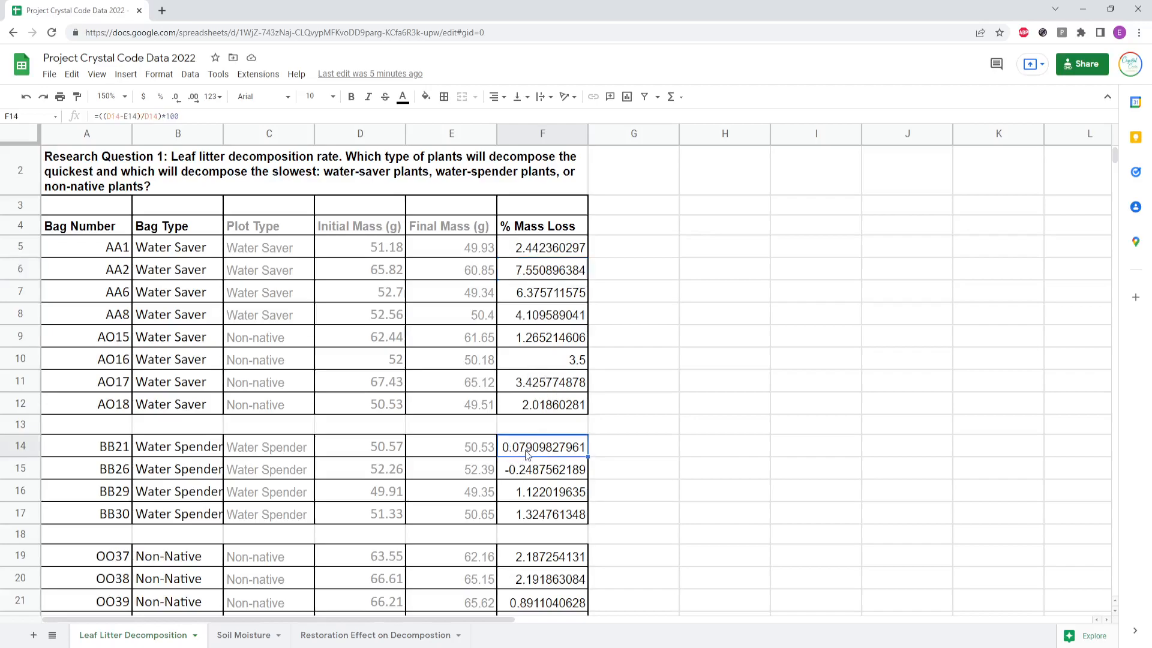